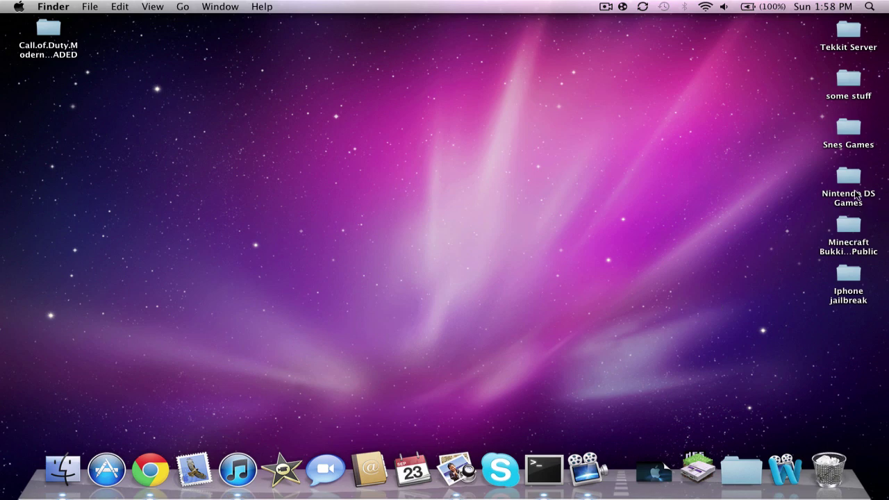
Launch Pokemon SoulSilver from the desktop's Nintendo DS Games folder, close the folder window and enlarge the emulator window
click(683, 463)
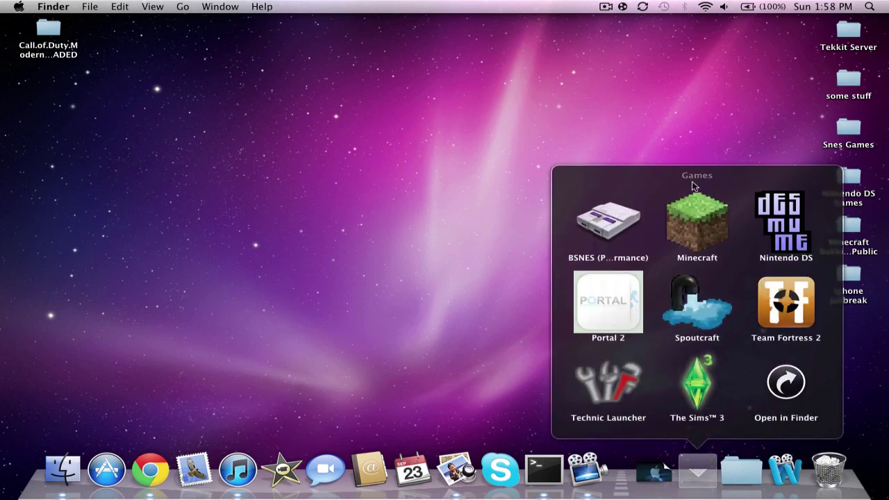
click(465, 179)
double_click(847, 179)
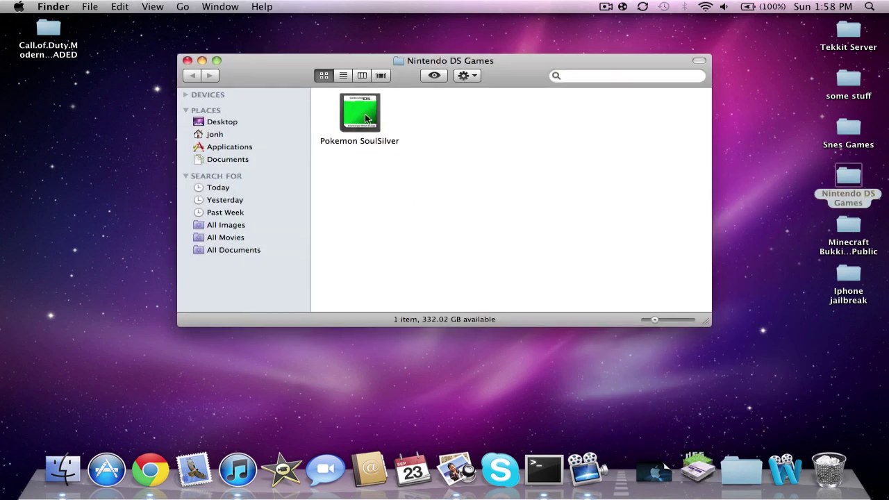
double_click(364, 113)
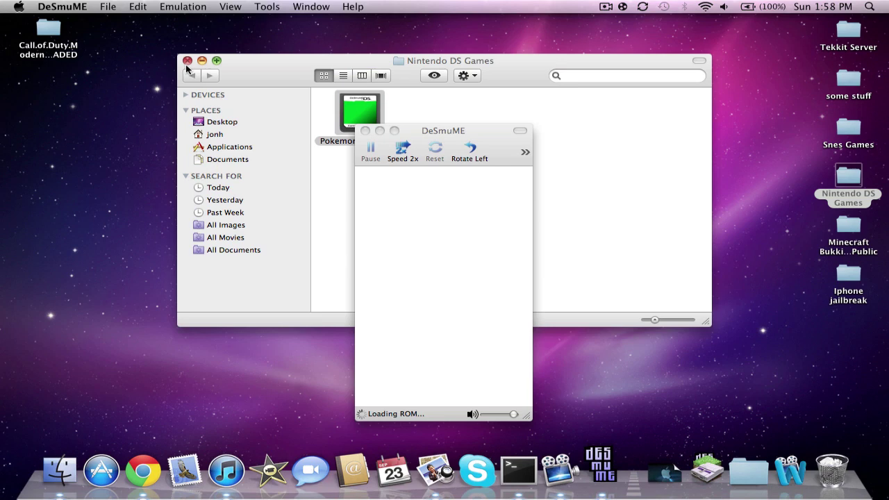
click(186, 62)
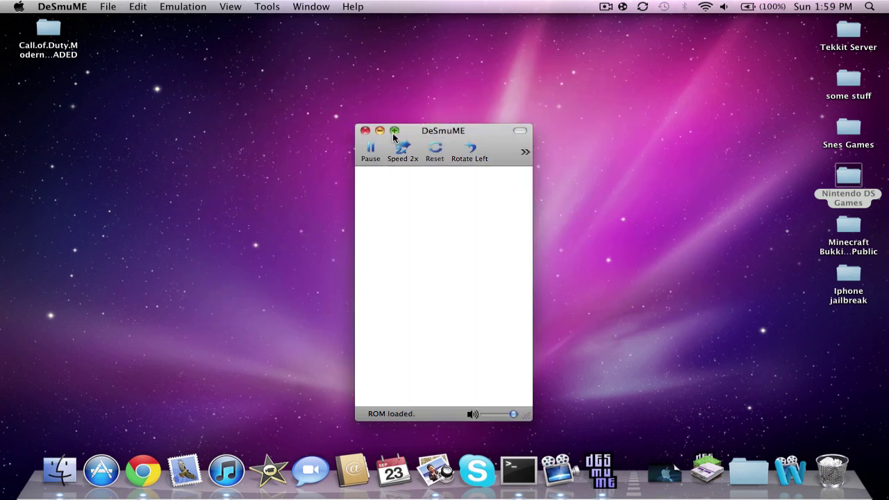
click(394, 131)
drag(464, 21, 414, 20)
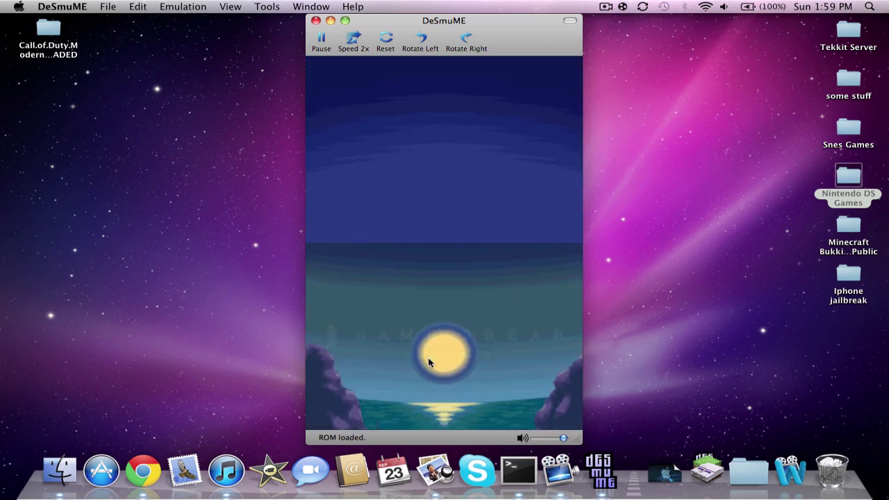
Skip the game's title screen and load the saved state from Slot 1
click(427, 359)
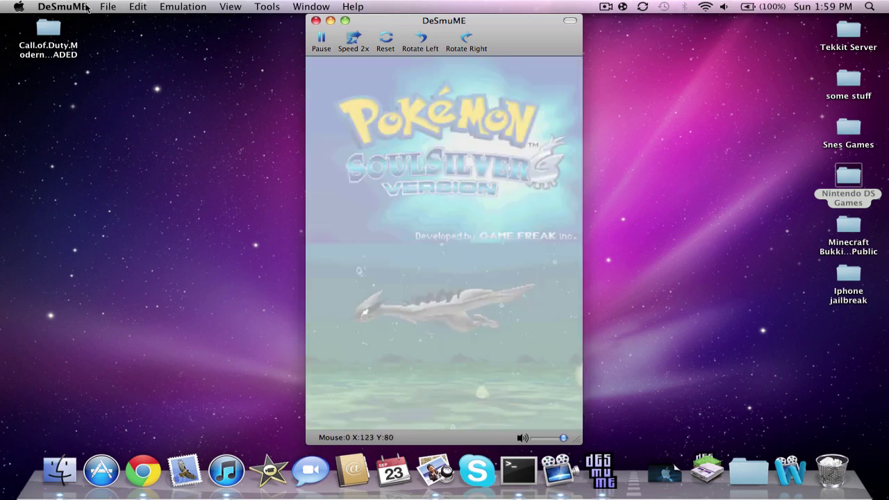
click(134, 6)
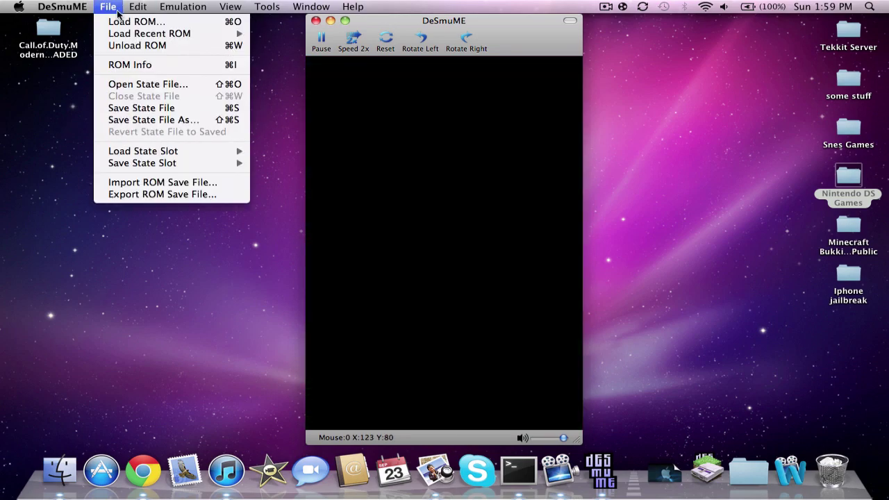
mouse_move(177, 150)
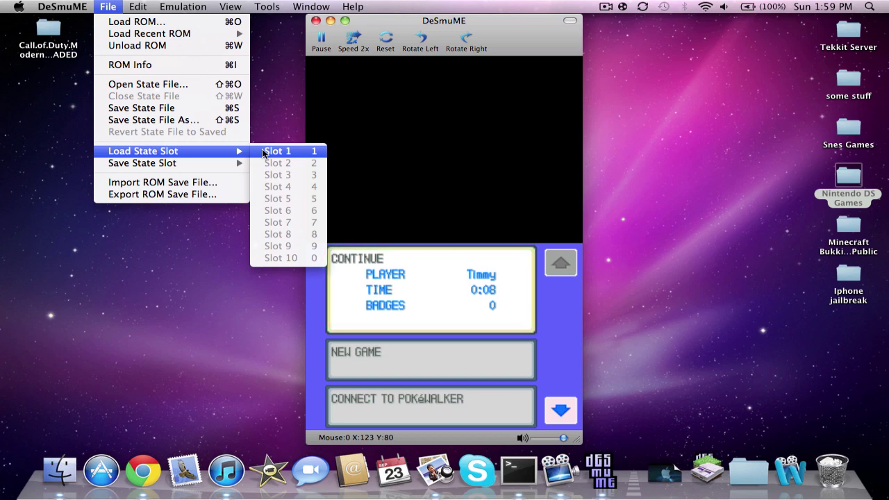
click(277, 151)
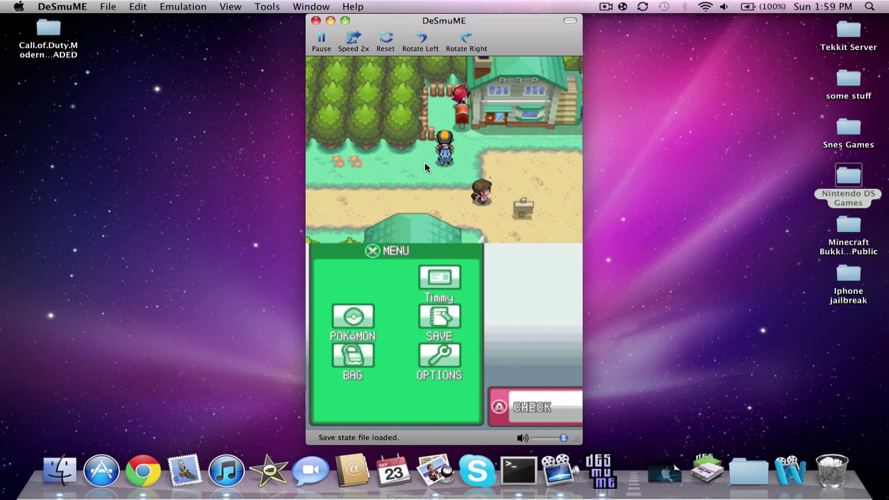
Walk the character around the town with the emulation speed set to 2x and close the emulator window
key(Down)
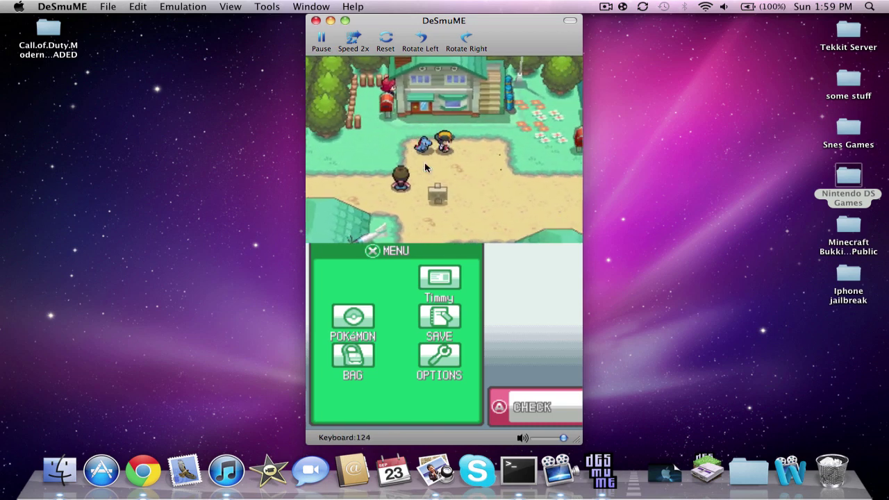
key(Up)
key(Right)
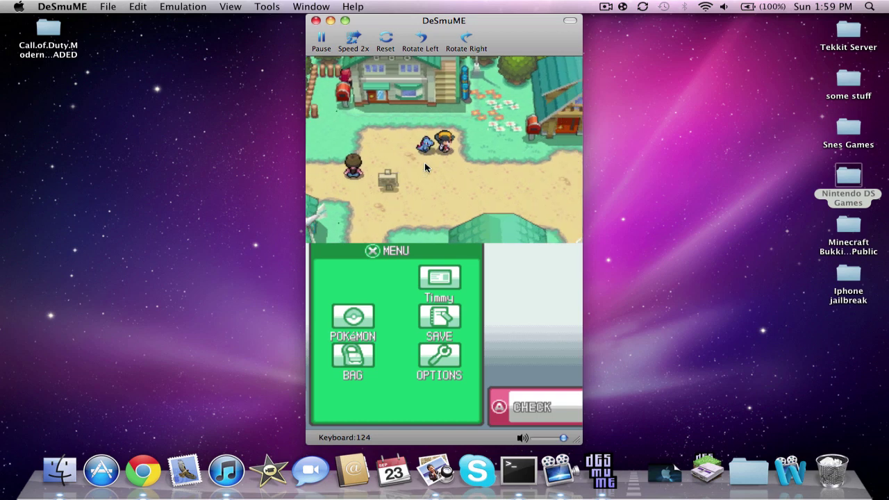
key(Up)
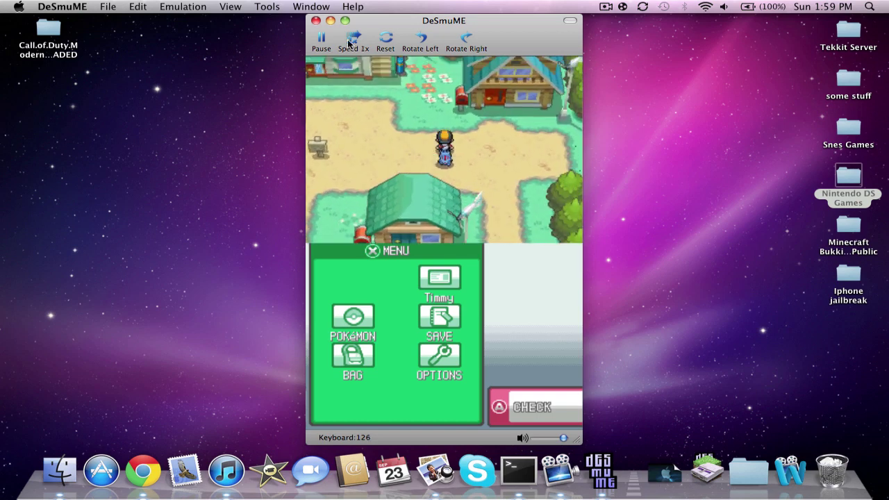
key(Left)
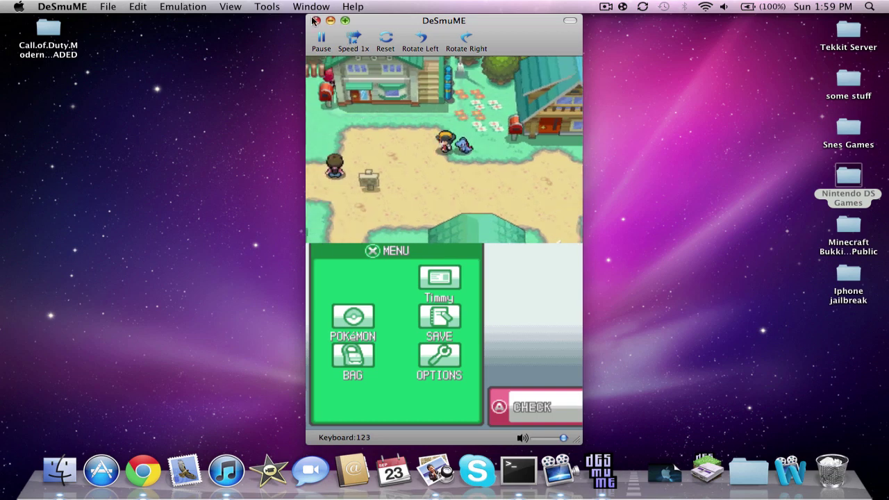
click(317, 21)
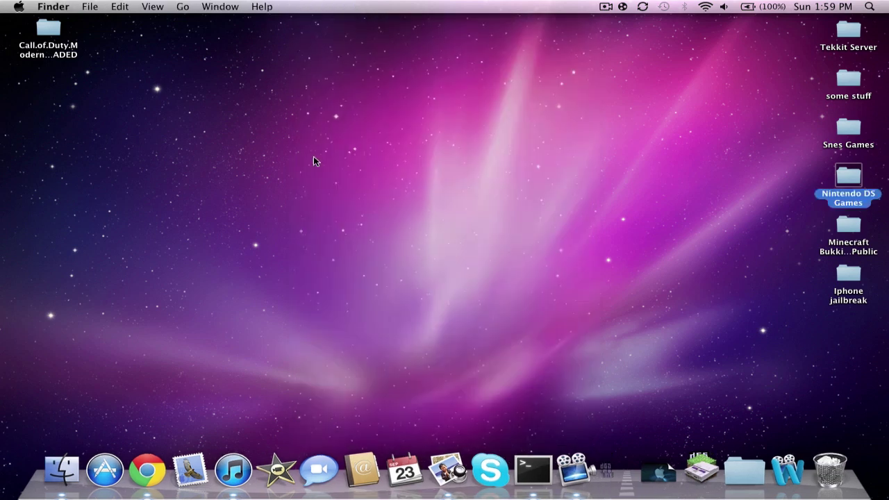
Switch to Chrome, shift its window away from the screen edge and open the bookmarked CoolRom site
click(151, 468)
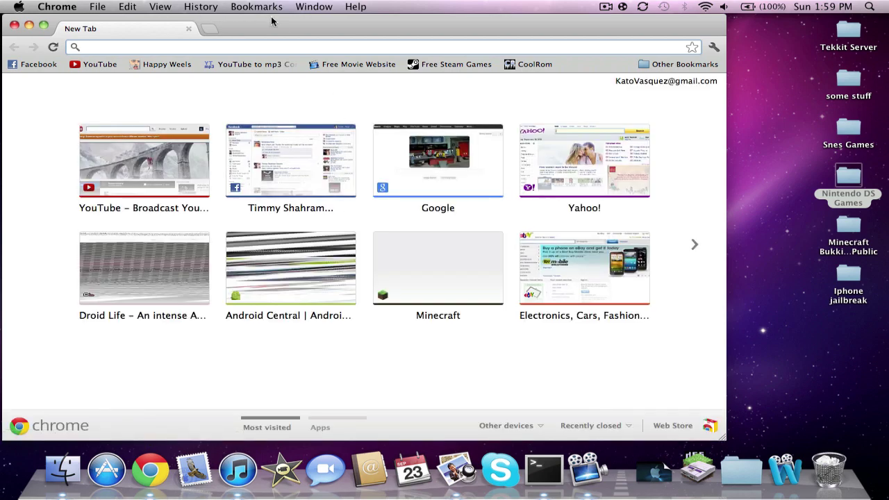
drag(271, 21, 350, 14)
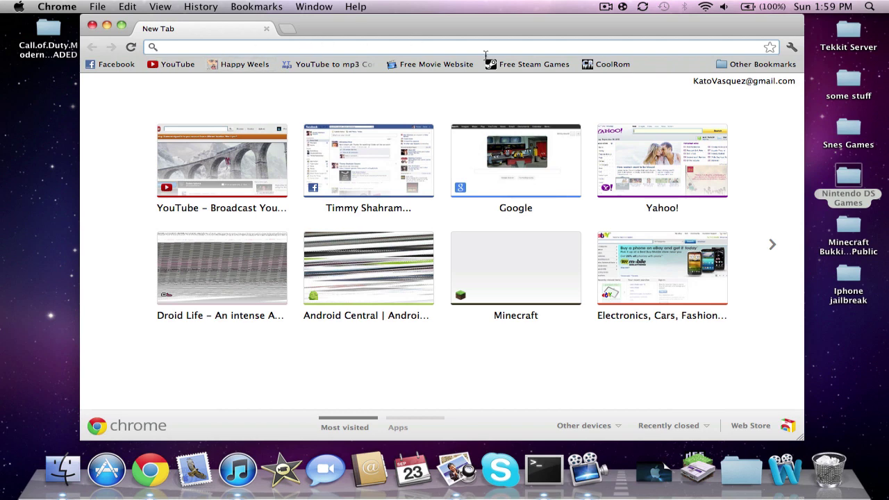
click(603, 65)
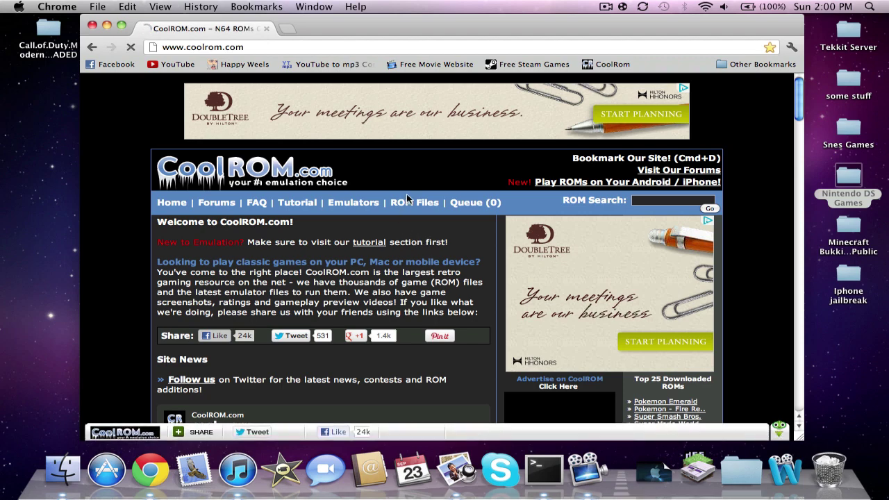
Open the Nintendo DS category of the site's ROM Files
mouse_move(410, 207)
click(415, 260)
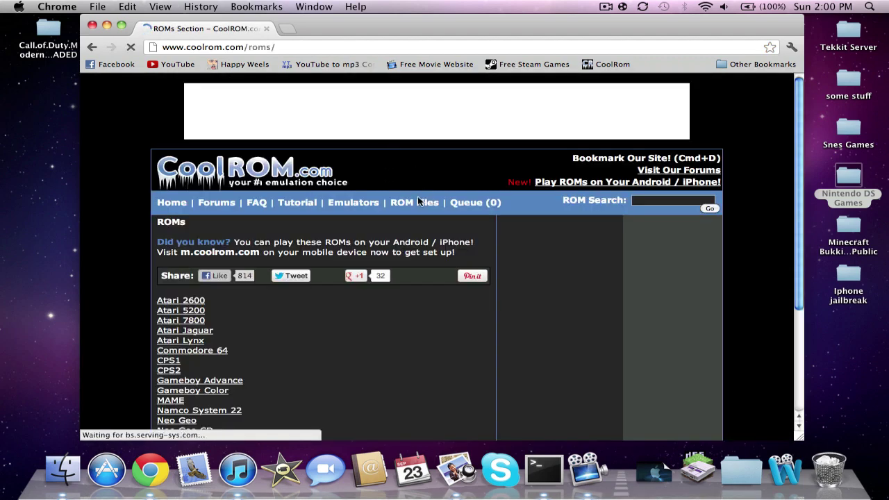
mouse_move(411, 203)
click(408, 257)
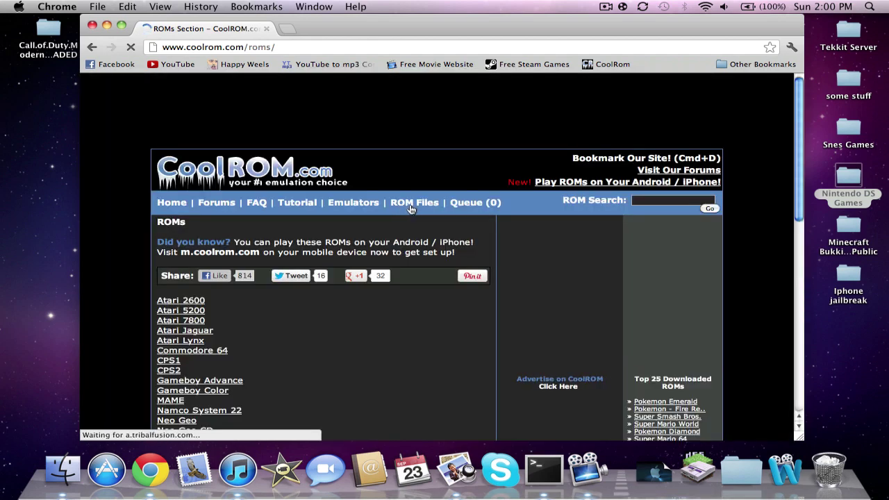
mouse_move(406, 207)
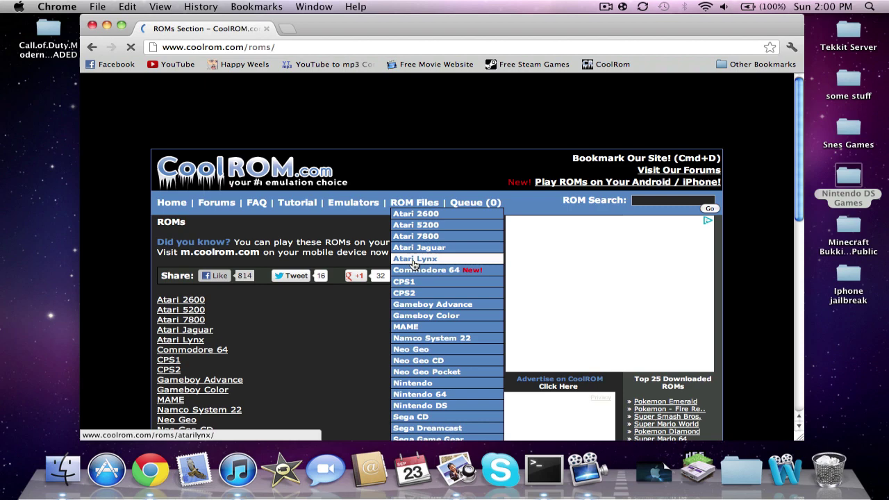
scroll(417, 258, down, 2)
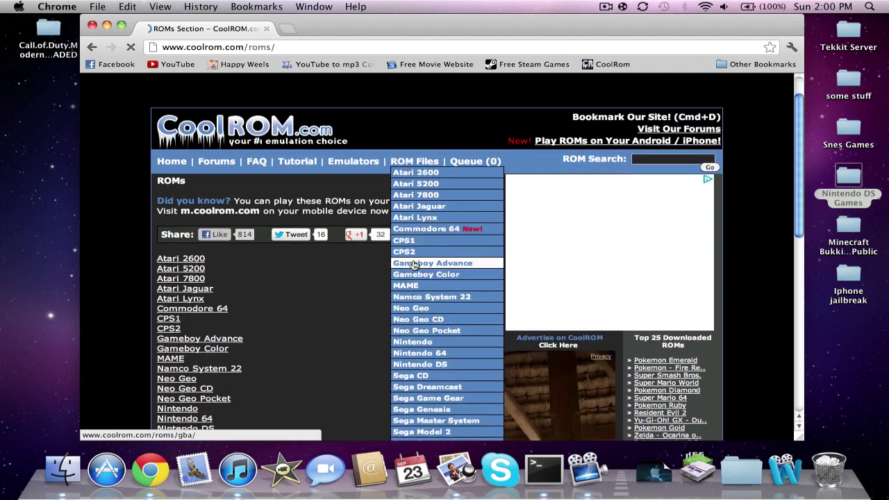
click(425, 365)
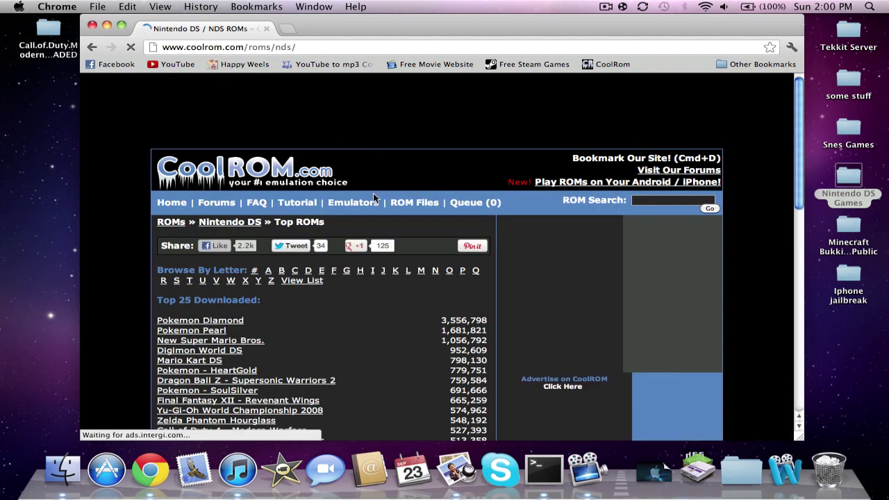
Open the Mac version of DeSmuME from the Top Nintendo DS Emulators list and download desmume-0.9.8-mac.dmg
scroll(373, 193, down, 20)
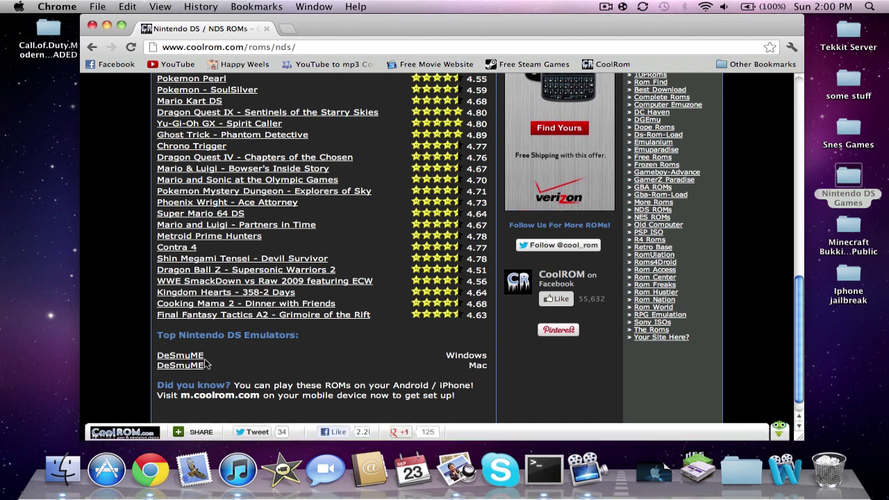
click(180, 365)
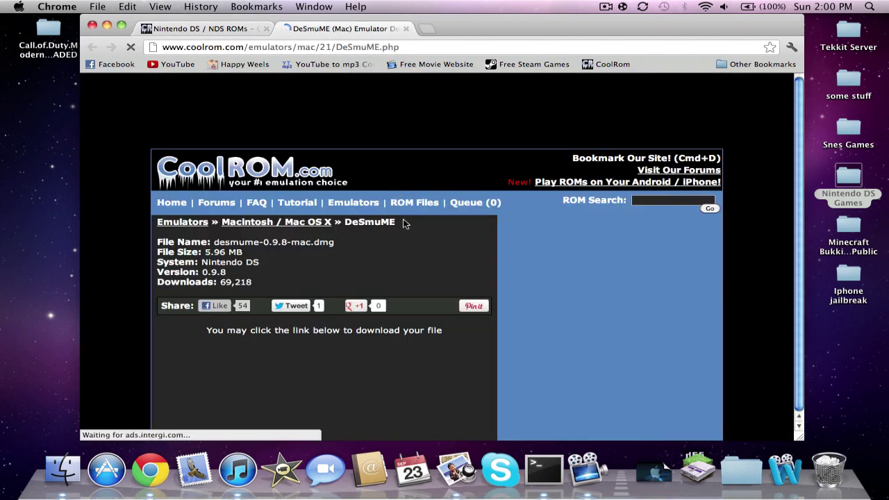
scroll(369, 292, down, 4)
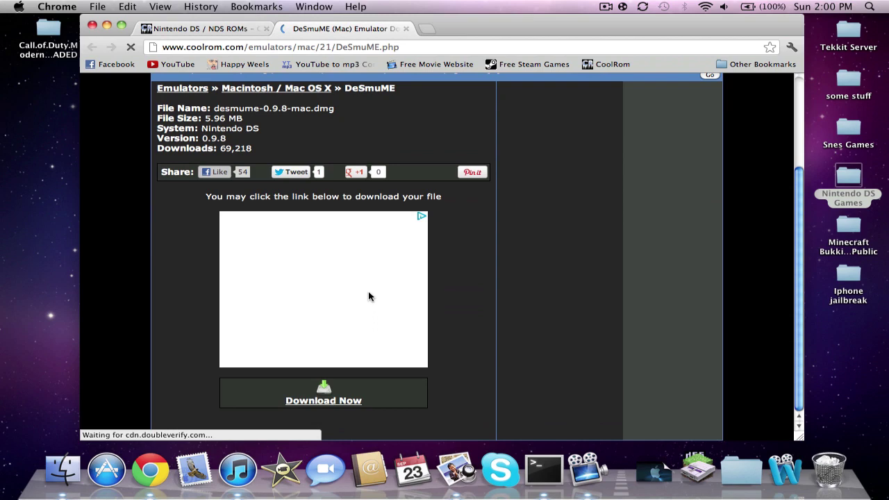
click(321, 401)
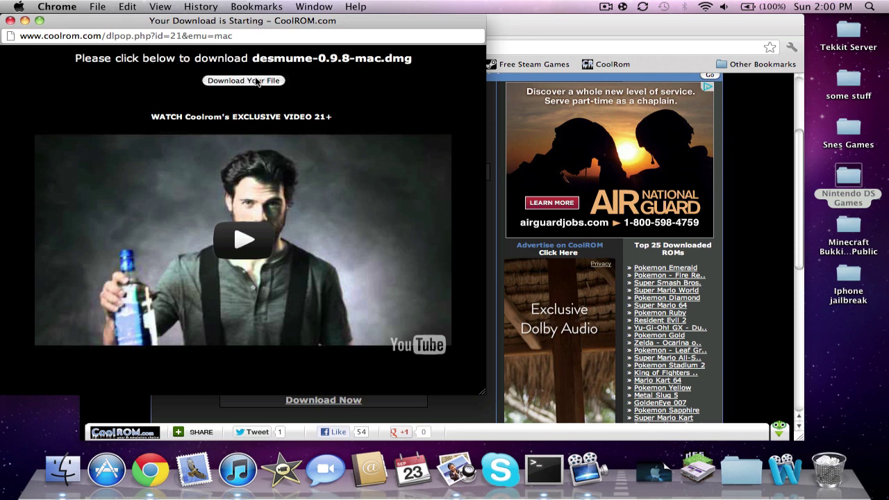
click(257, 82)
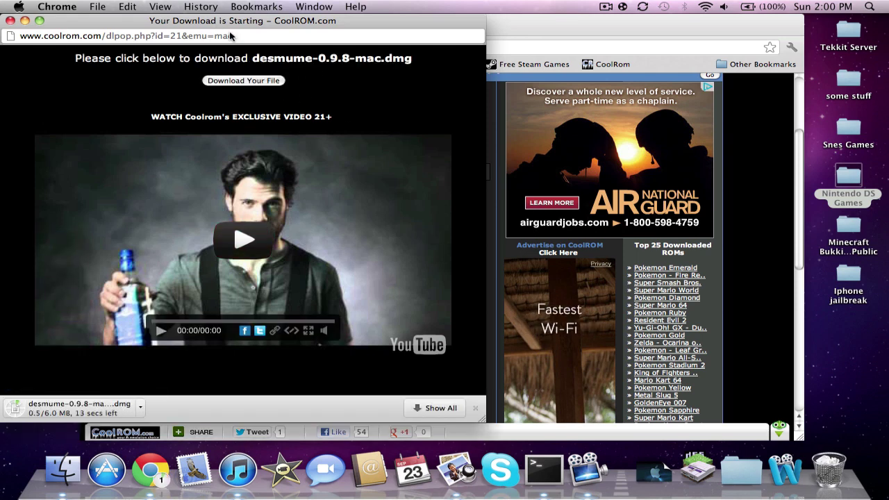
Move the browser windows aside to place the downloaded DeSmuME DMG on the desktop, and clear both windows away
drag(461, 23, 599, 48)
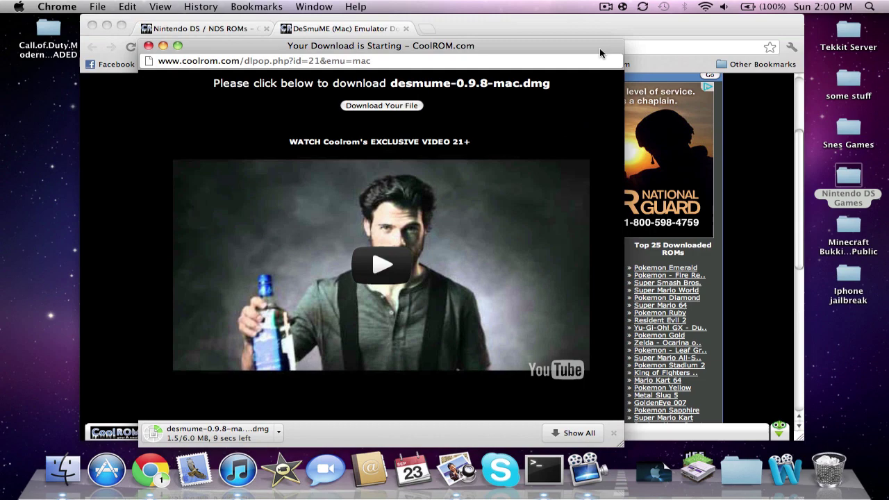
drag(159, 23, 336, 23)
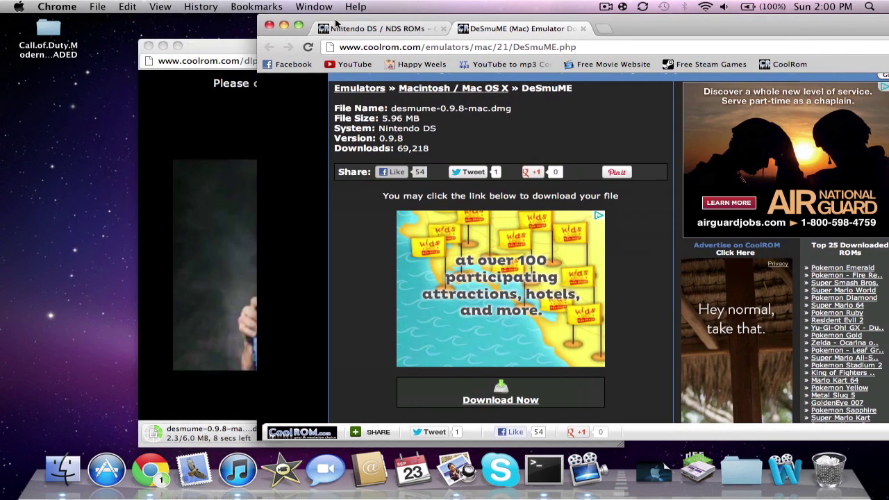
click(239, 49)
drag(239, 48, 413, 24)
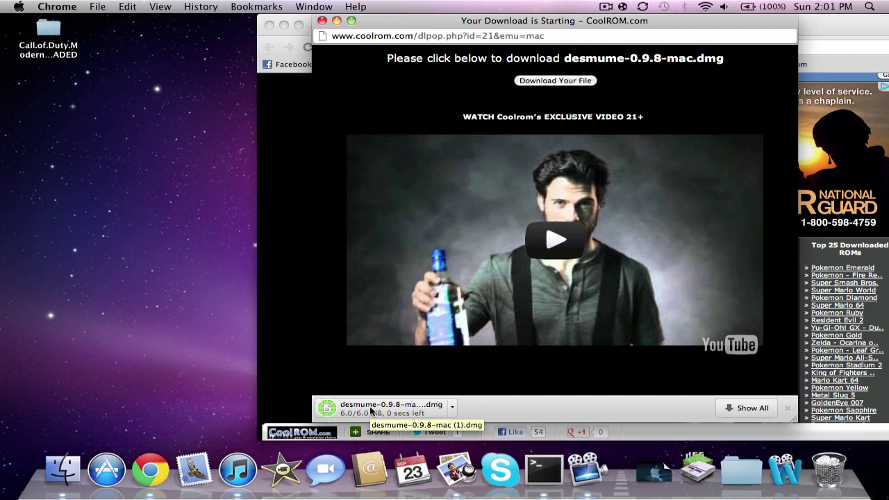
click(322, 21)
click(285, 25)
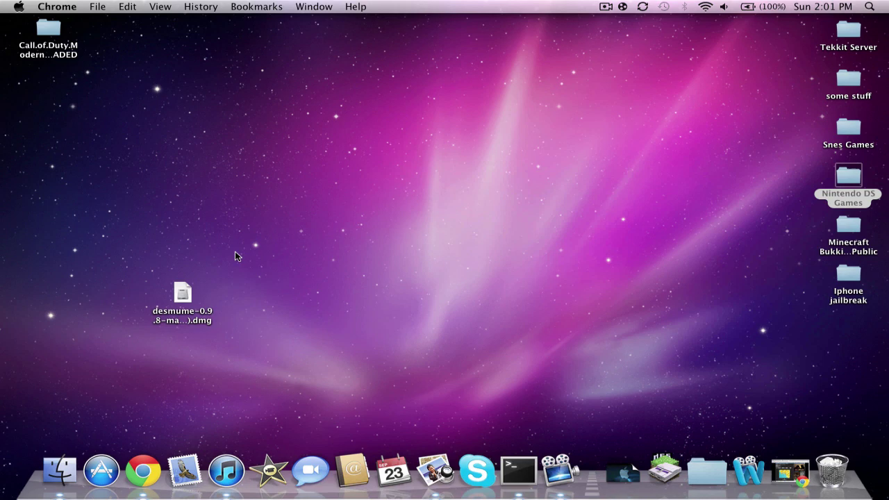
Mount the DeSmuME DMG and copy the DeSmuME application from the disk image to the desktop
drag(180, 303, 249, 173)
double_click(250, 167)
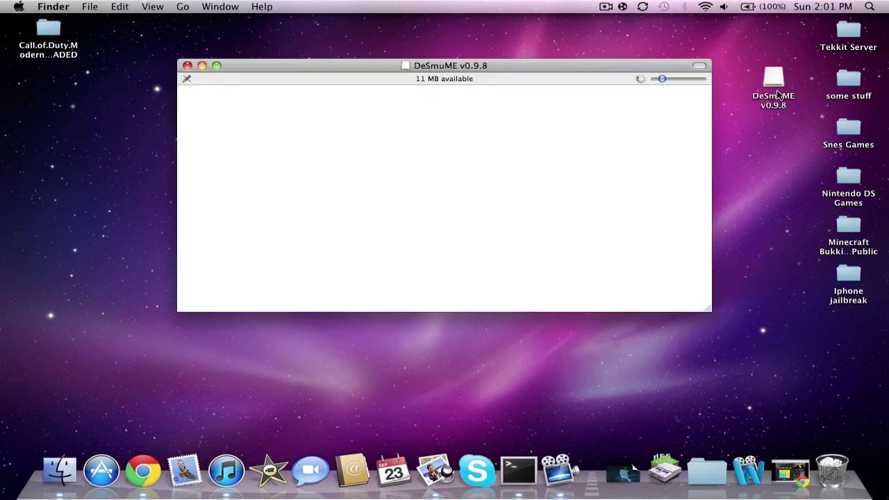
click(769, 105)
drag(610, 106, 740, 195)
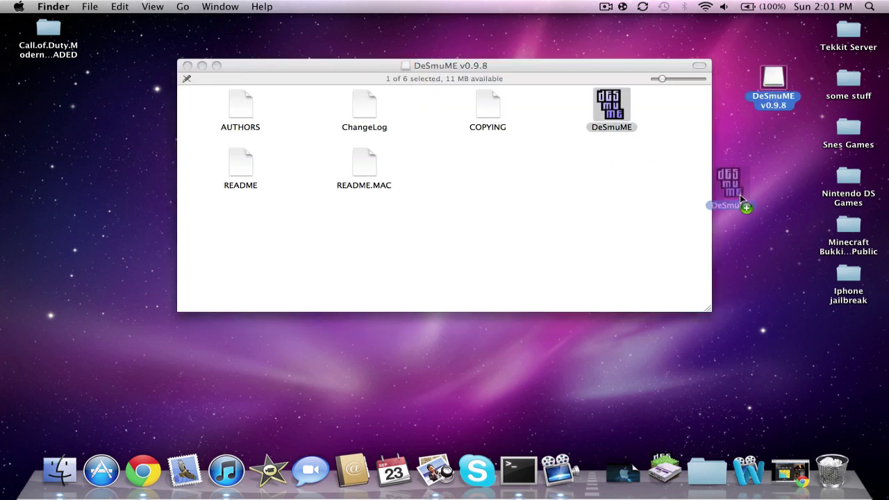
Close the disk image window and discard the downloaded DMG and the DeSmuME v0.9.8 volume in the Trash
click(188, 66)
drag(260, 166, 294, 223)
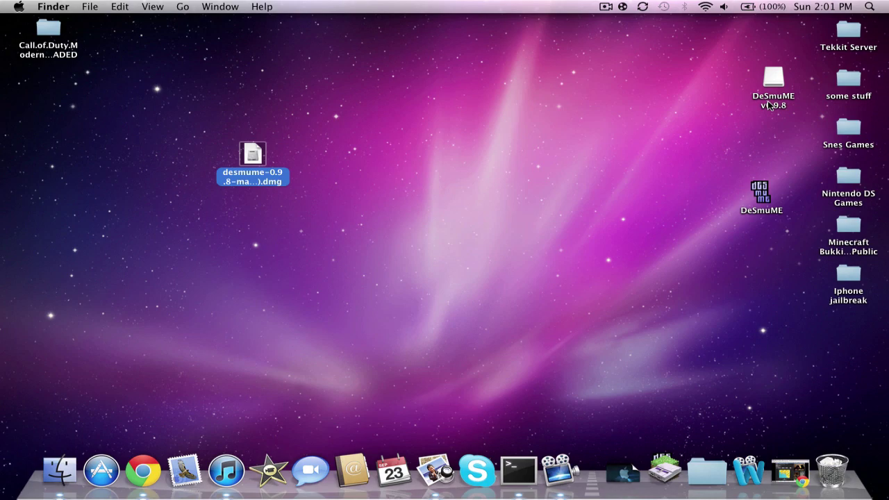
drag(769, 105, 831, 468)
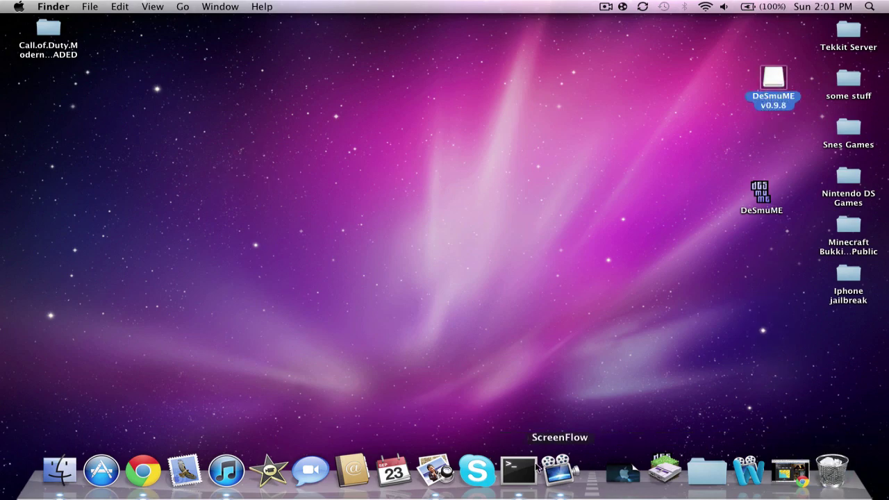
Switch to Chrome, close the DeSmuME page, and open Zelda Phantom Hourglass from CoolROM's Top 25 Downloaded Nintendo DS list
click(791, 471)
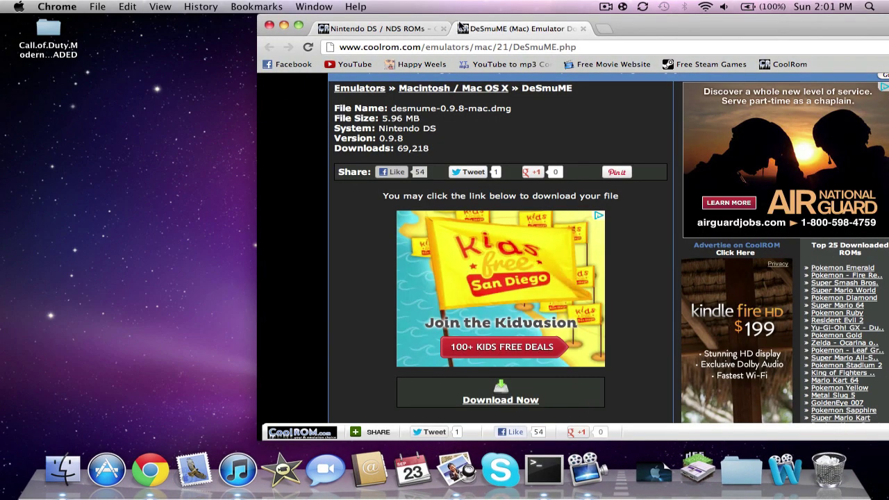
drag(489, 18, 365, 15)
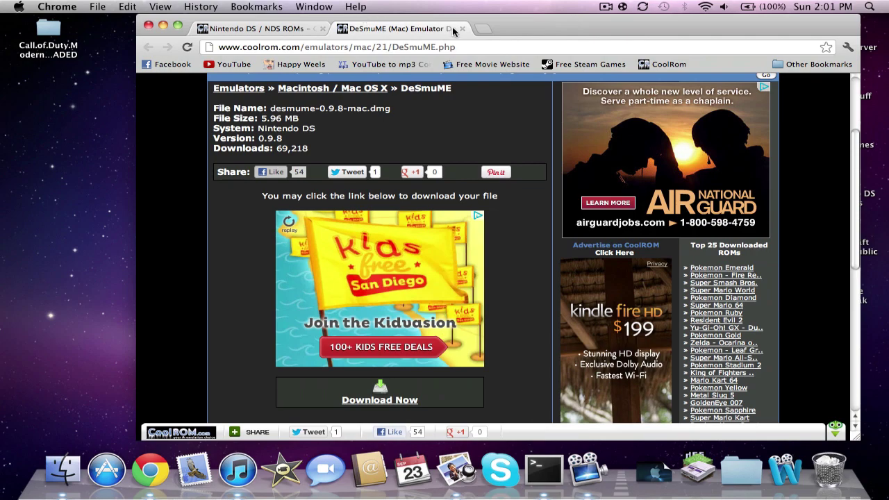
key(super+w)
scroll(458, 201, up, 3)
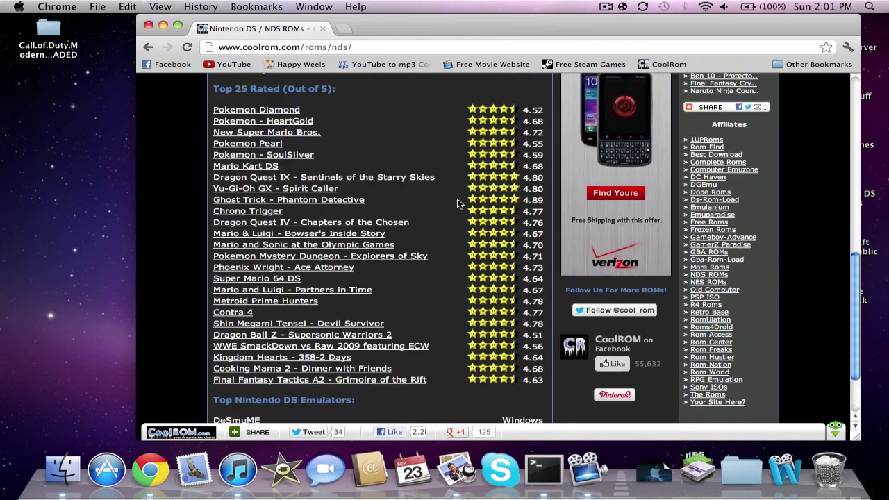
scroll(457, 203, up, 4)
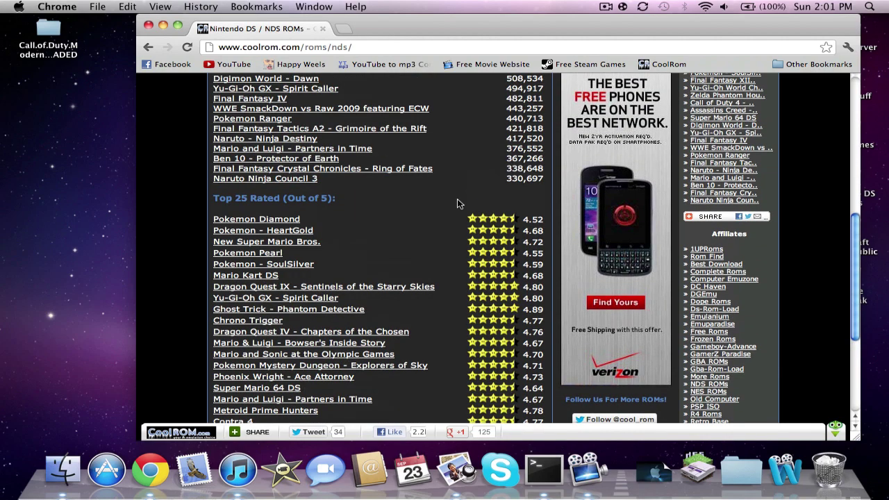
scroll(457, 203, up, 3)
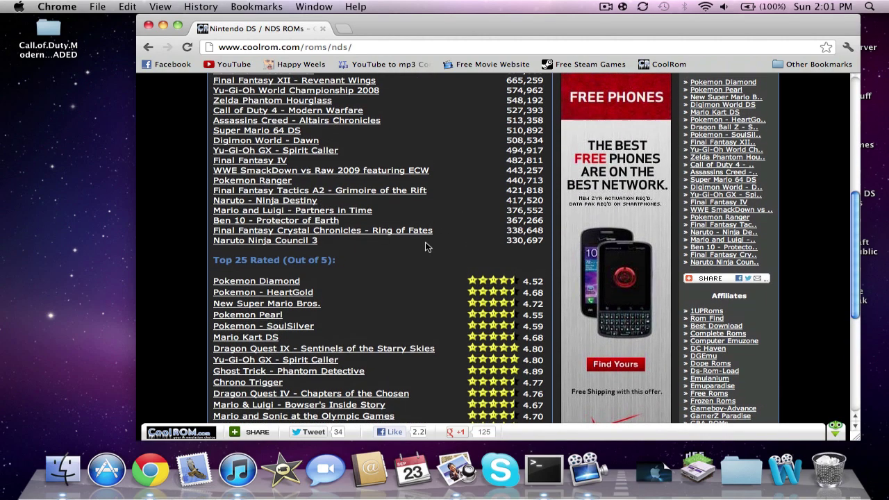
scroll(426, 246, up, 4)
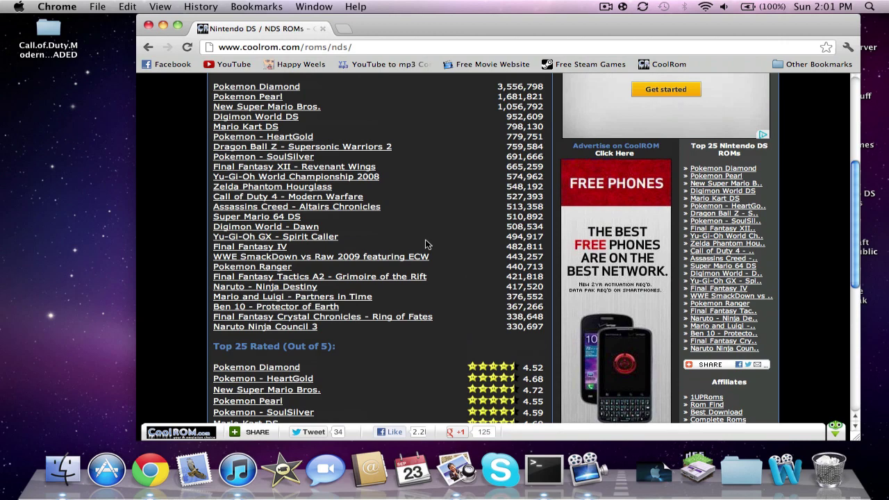
scroll(427, 245, up, 3)
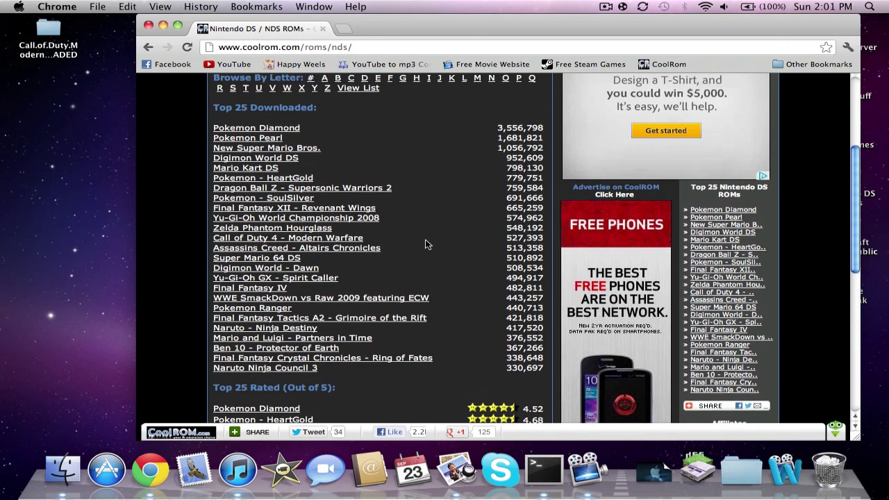
scroll(427, 244, up, 1)
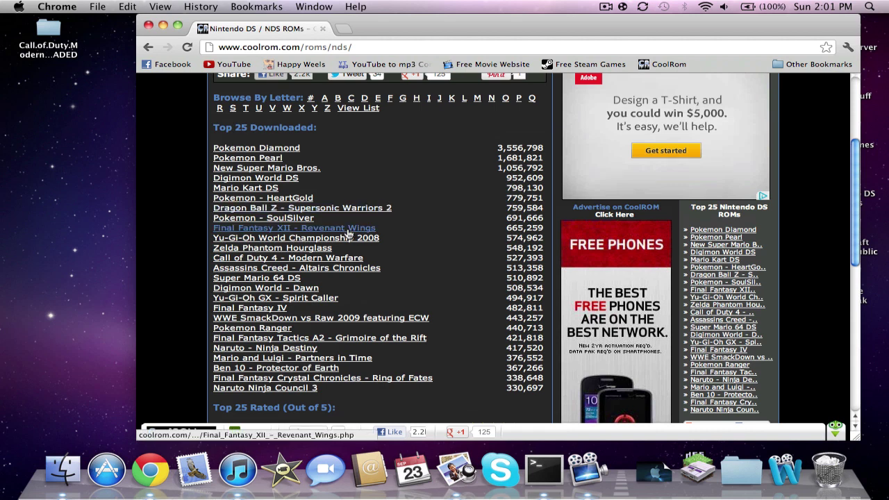
click(326, 252)
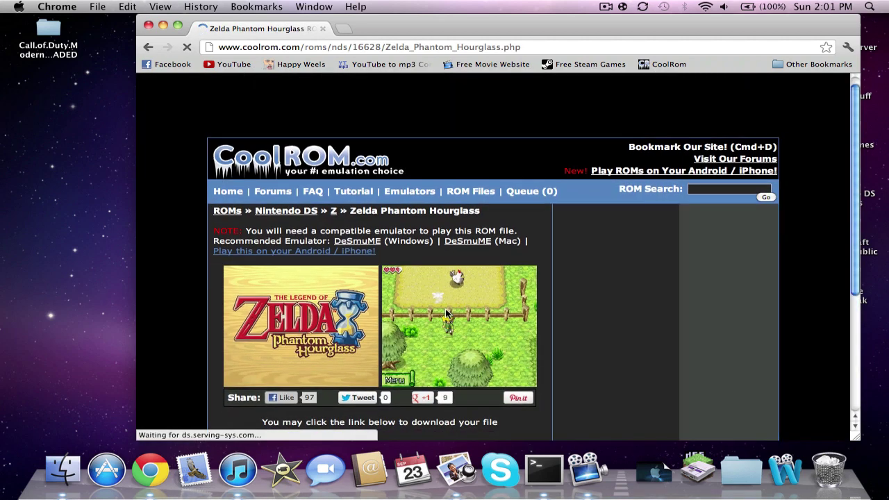
Download Zelda Phantom Hourglass.zip from its CoolROM page
scroll(446, 310, down, 3)
scroll(446, 313, down, 5)
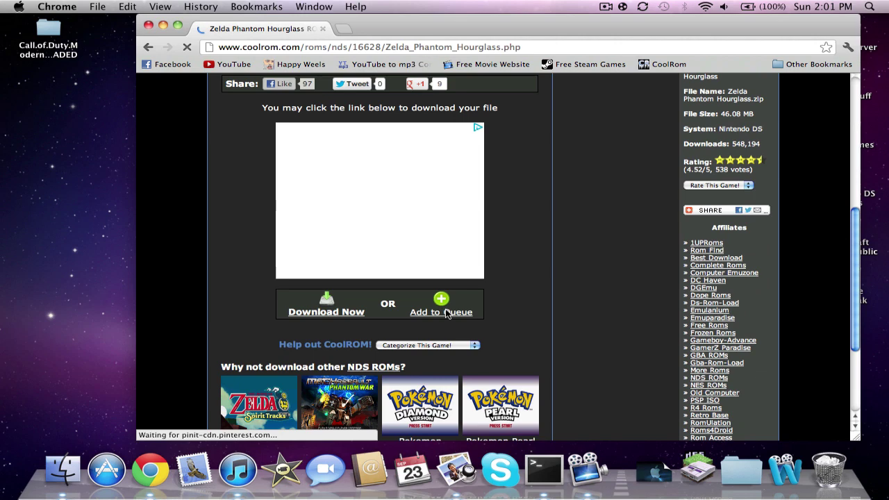
click(323, 314)
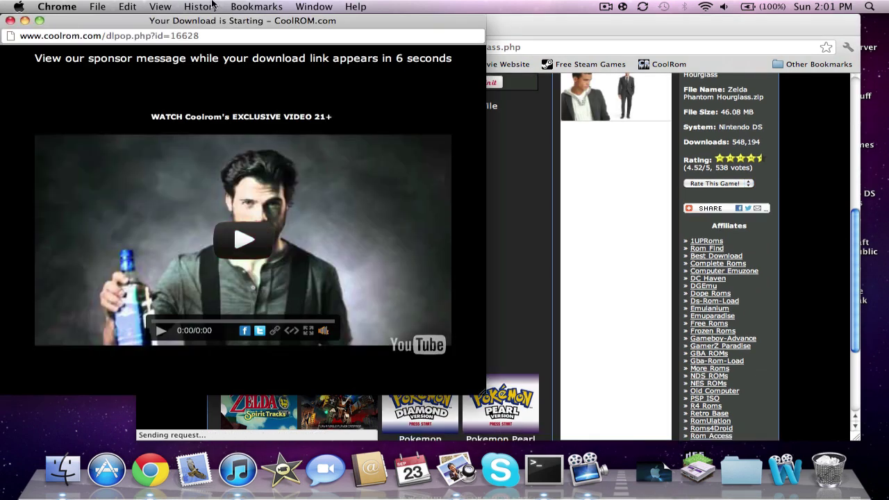
drag(229, 28, 441, 28)
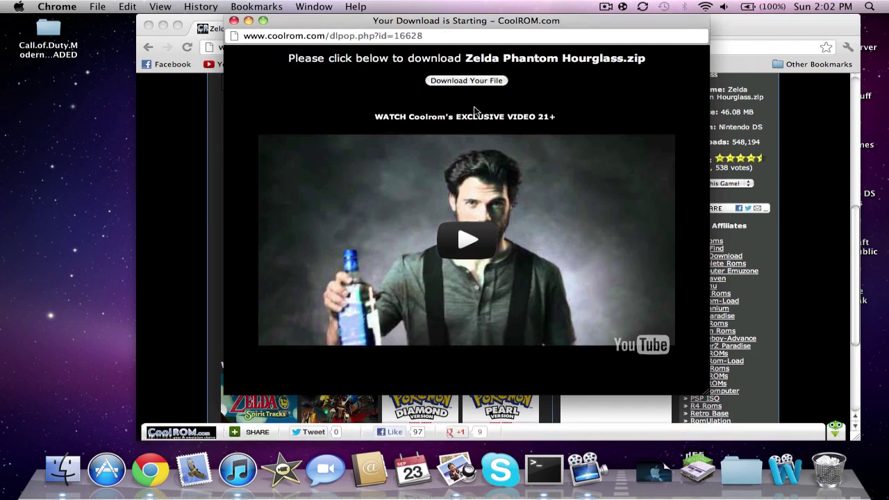
click(475, 82)
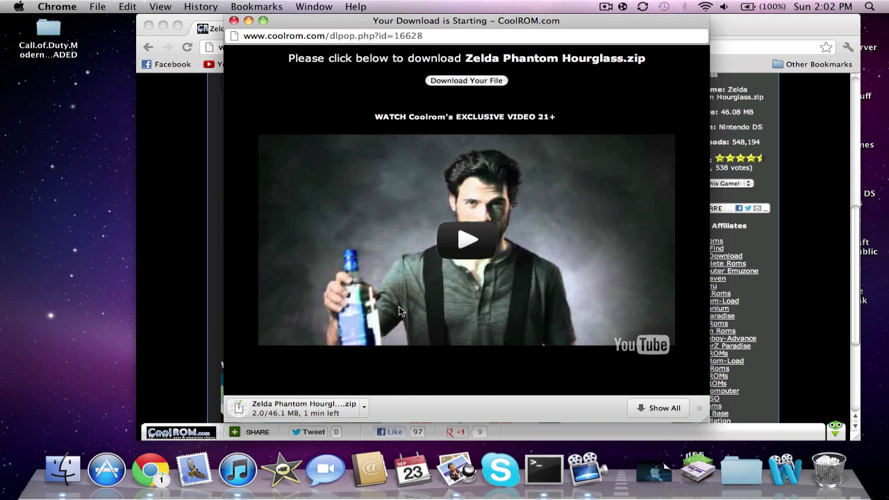
click(606, 5)
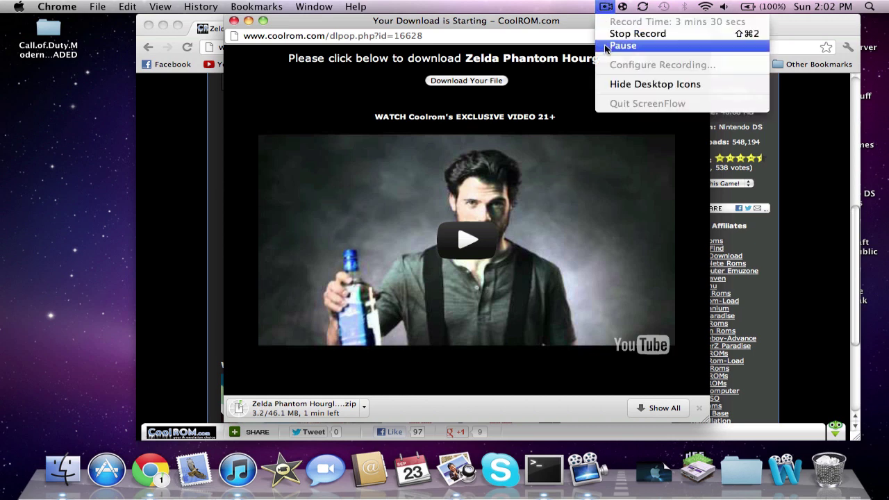
click(610, 48)
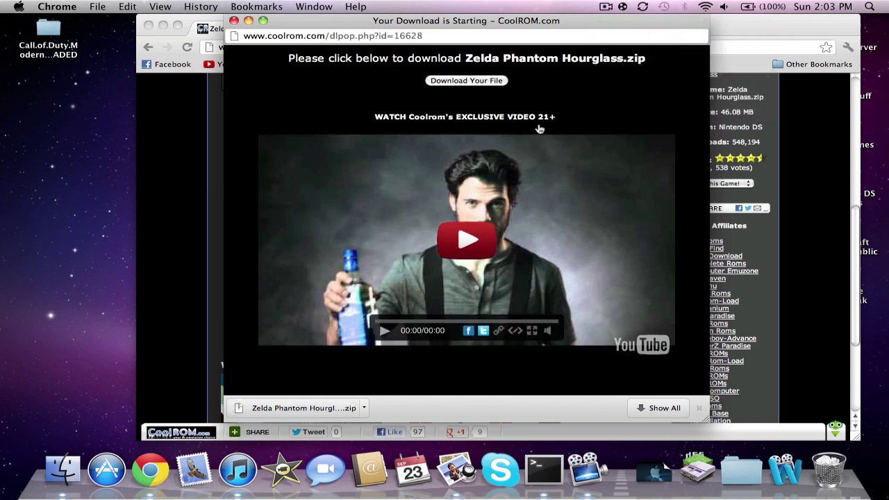
click(611, 6)
click(537, 160)
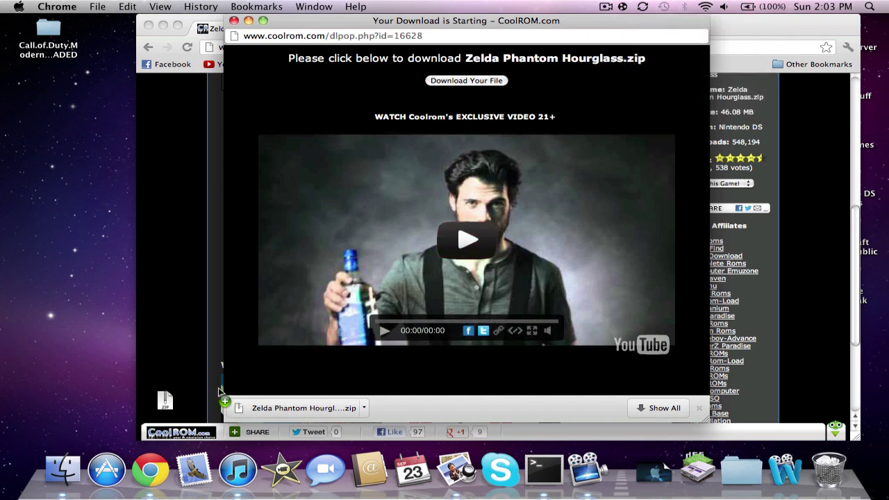
Place the downloaded Zelda Phantom Hourglass.zip on the desktop and clear both browser windows away
drag(218, 388, 93, 339)
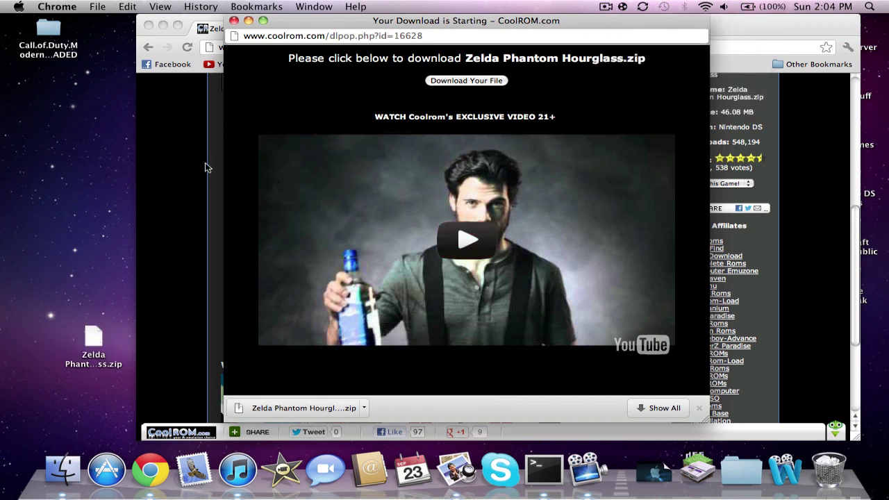
click(234, 20)
click(163, 26)
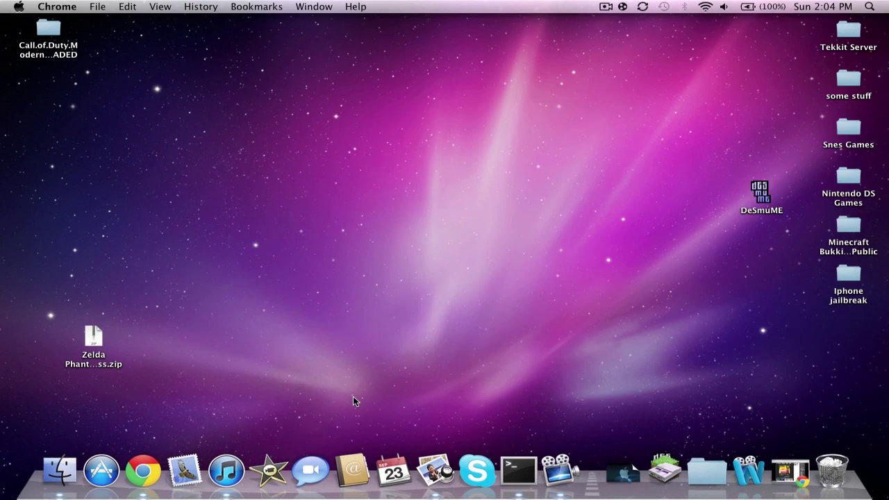
drag(353, 397, 389, 346)
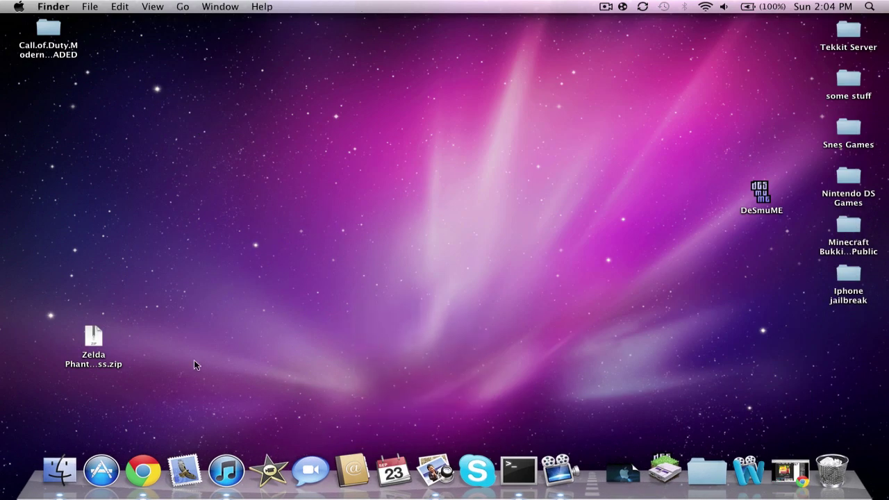
Extract the Zelda Phantom Hourglass archive on the desktop and open the extracted folder
double_click(80, 342)
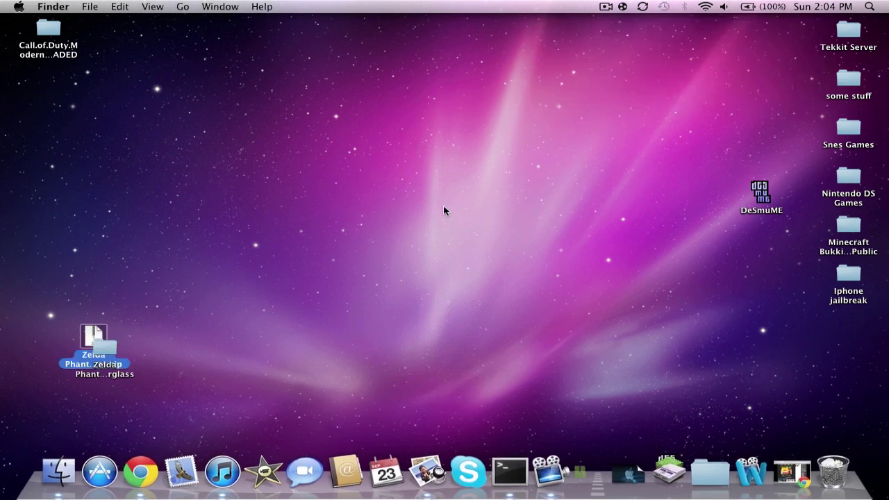
drag(104, 351, 146, 282)
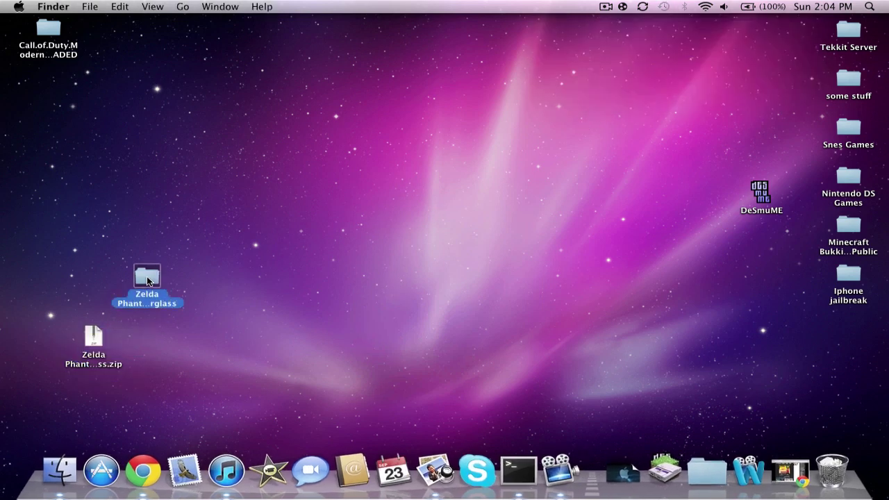
double_click(147, 281)
drag(450, 62, 267, 86)
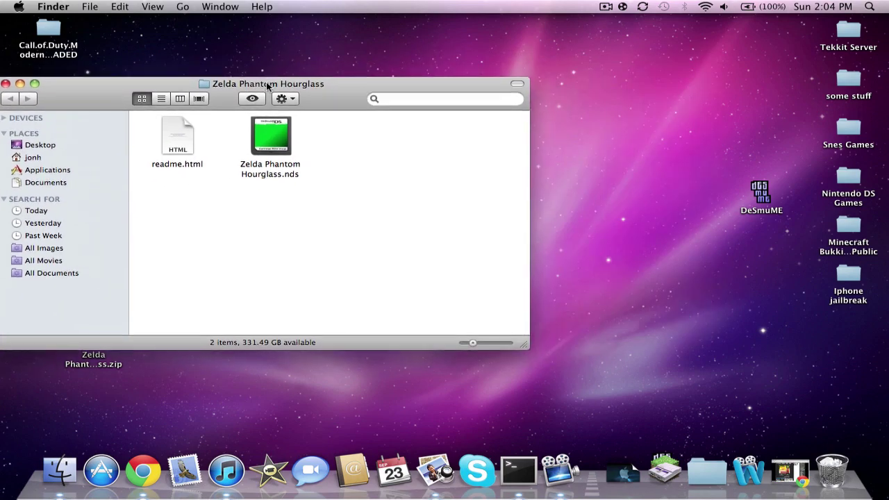
Move Zelda Phantom Hourglass.nds out to the desktop, and discard the leftover extracted folder and zip in the Trash
drag(281, 144, 591, 177)
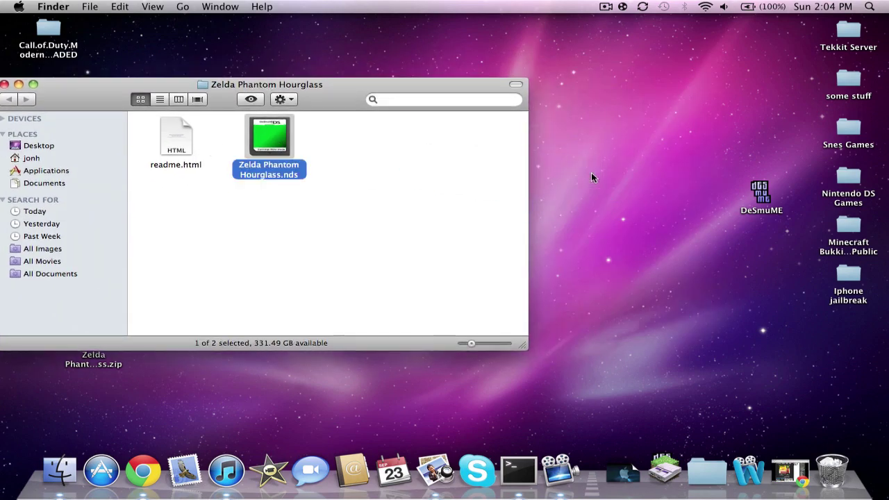
click(4, 84)
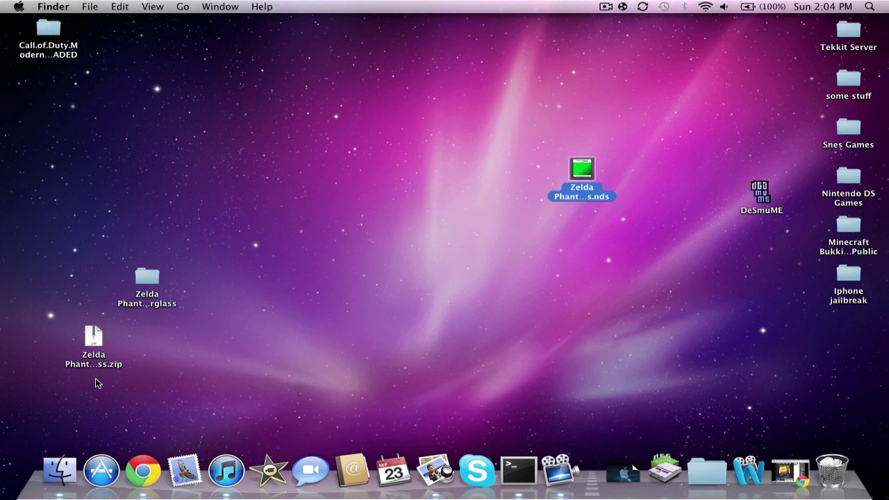
drag(97, 384, 837, 469)
Open the Zelda Phantom Hourglass ROM with DeSmuME, allowing the downloaded application to run, and enlarge the game window
drag(588, 176, 761, 209)
click(539, 197)
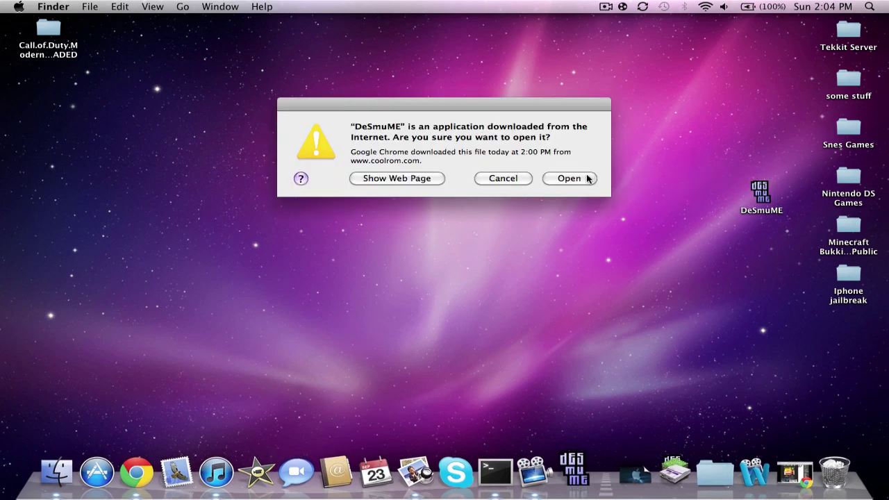
click(569, 179)
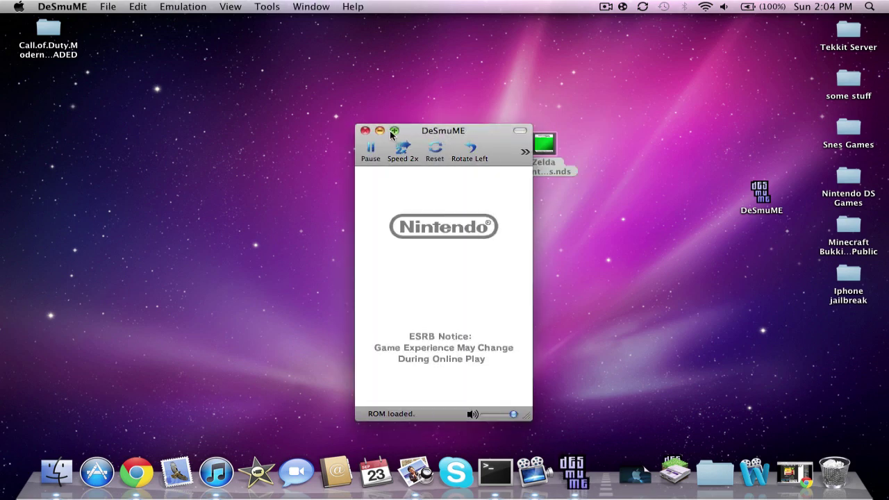
click(394, 132)
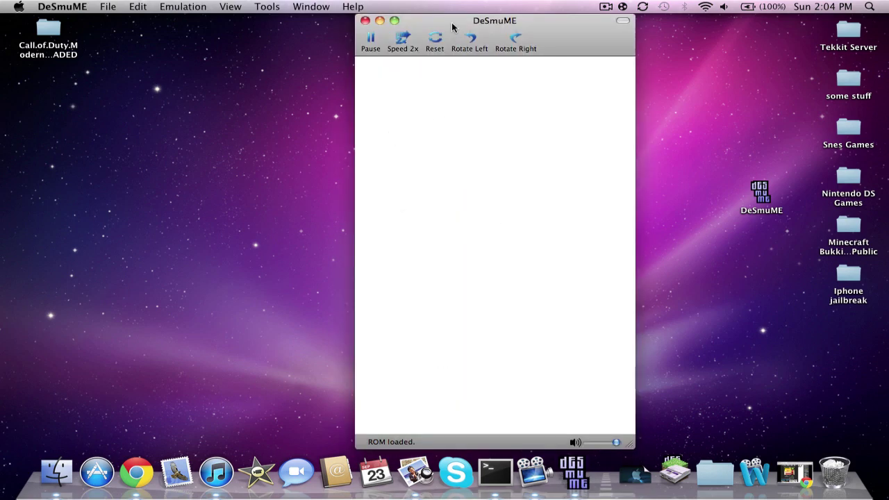
drag(452, 23, 417, 21)
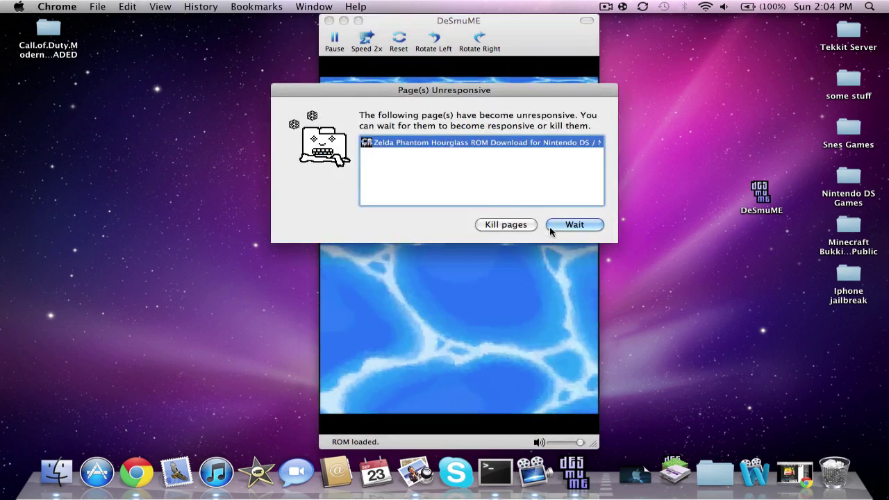
Choose to wait for Chrome's unresponsive page, let the Zelda game start up, and close the emulator window
click(570, 225)
click(522, 218)
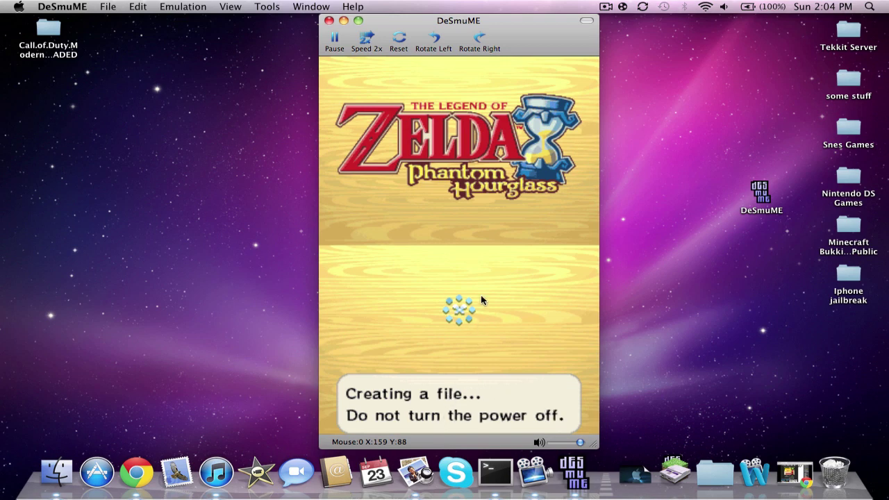
click(329, 21)
click(328, 21)
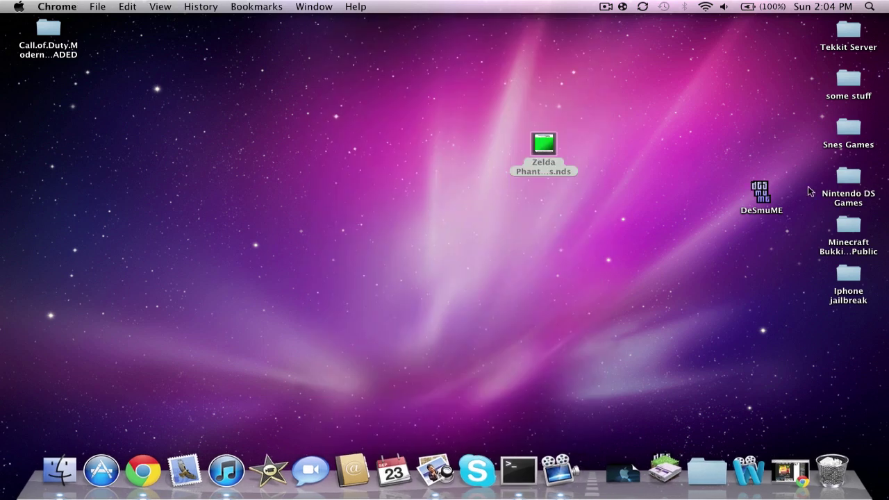
File the Zelda ROM in the Nintendo DS Games folder and DeSmuME in the emulators stack in the Dock
drag(532, 146, 854, 183)
drag(776, 190, 665, 471)
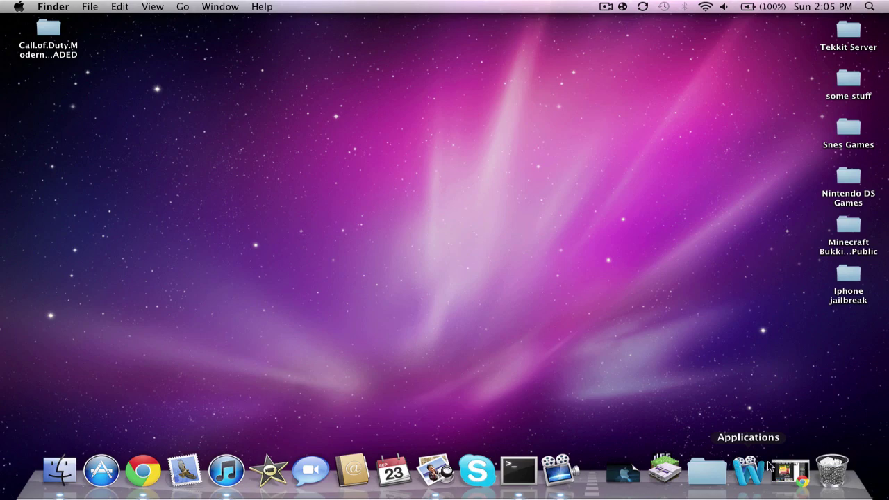
Switch back to Chrome, return to CoolROM's Nintendo DS page to browse its top downloaded and rated games, and minimize the window
click(791, 471)
scroll(416, 251, up, 5)
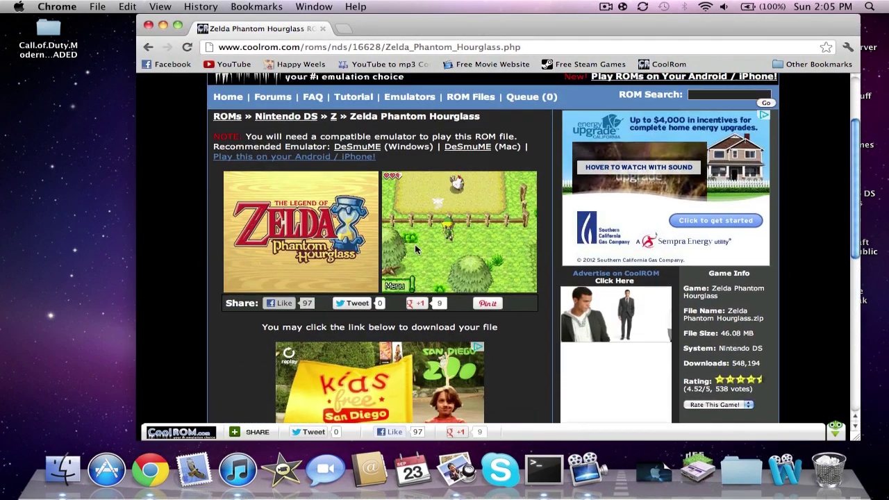
click(144, 51)
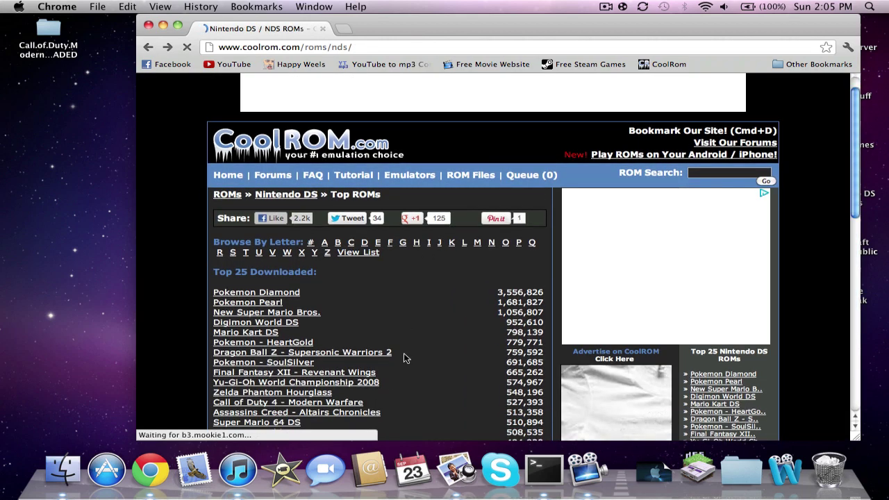
scroll(404, 353, down, 3)
scroll(404, 353, down, 3)
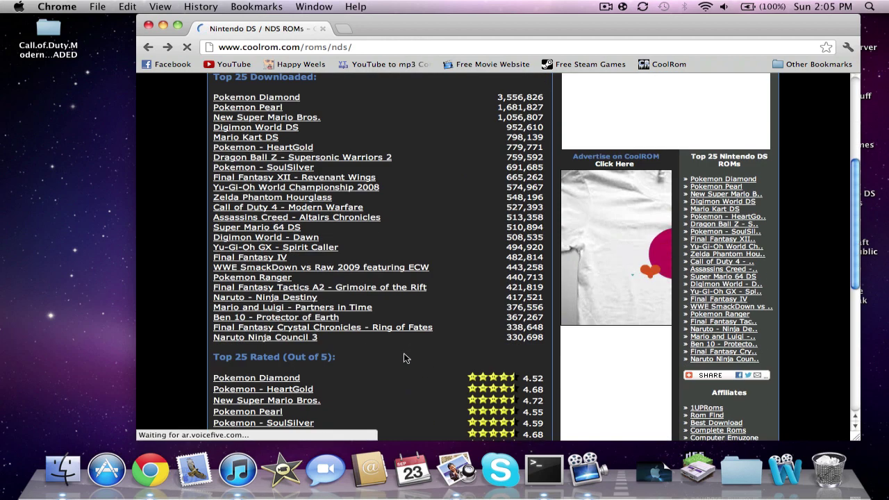
scroll(405, 356, down, 3)
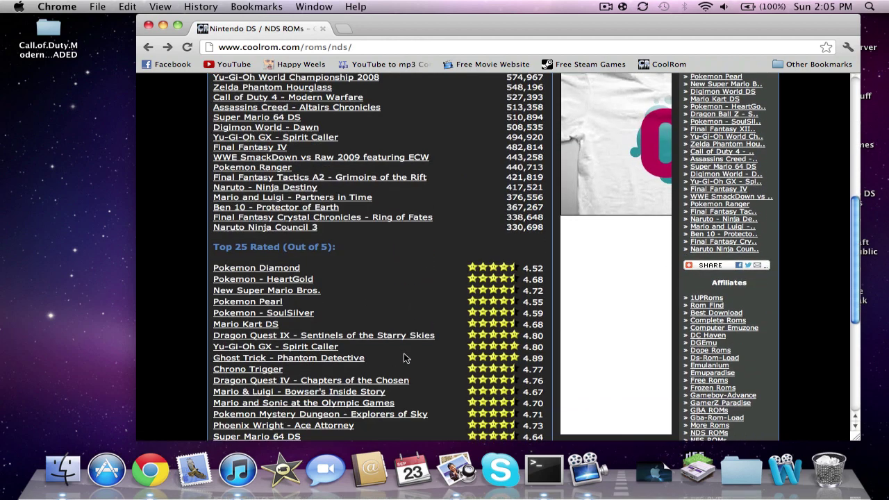
scroll(404, 358, up, 12)
click(162, 25)
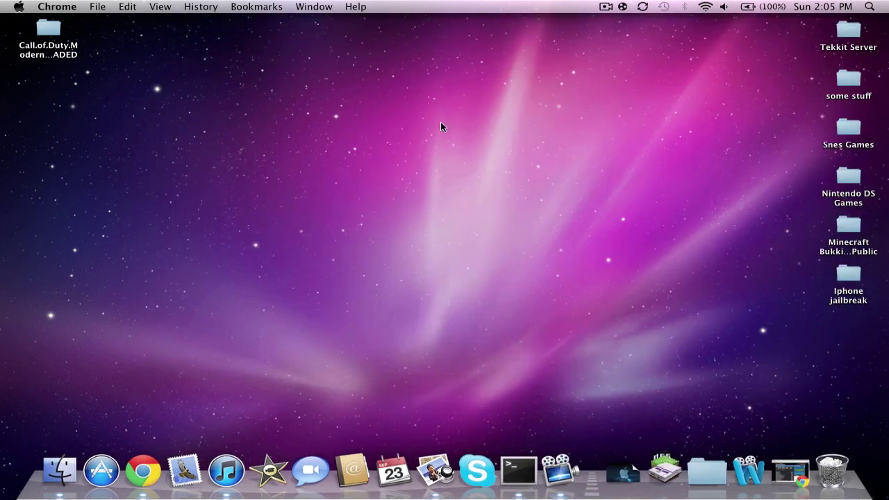
click(604, 6)
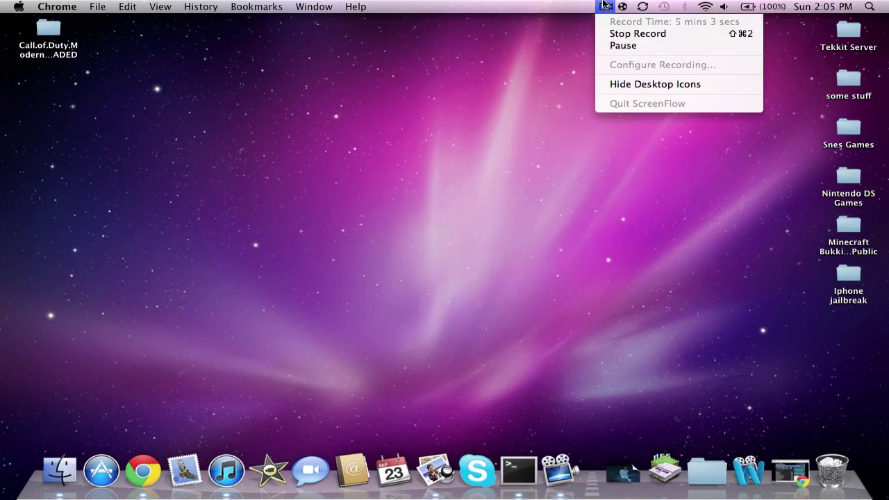